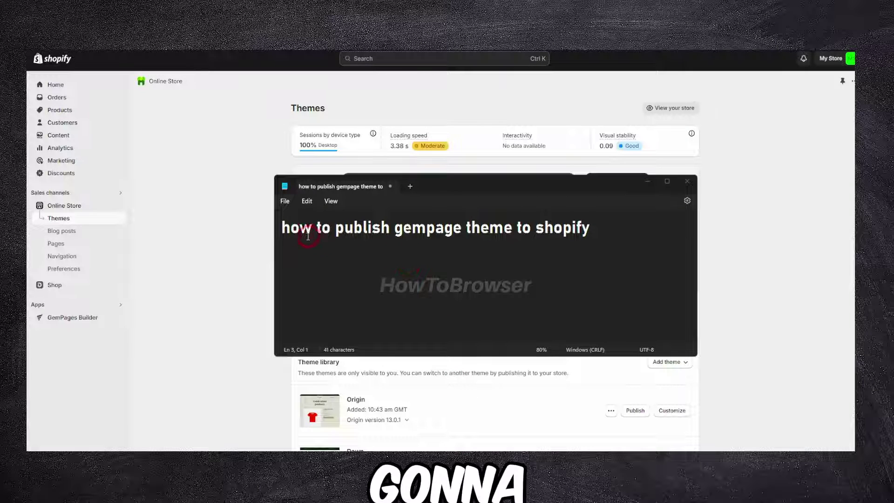
Highlight the tutorial title and close the Notepad note window
mouse_move(283, 225)
left_mouse_down()
mouse_move(395, 220)
mouse_move(595, 233)
left_mouse_up()
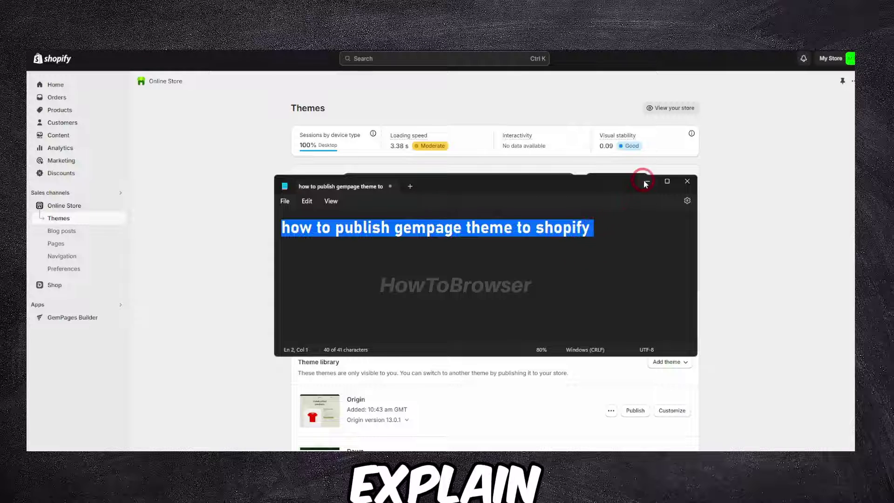
left_click(647, 181)
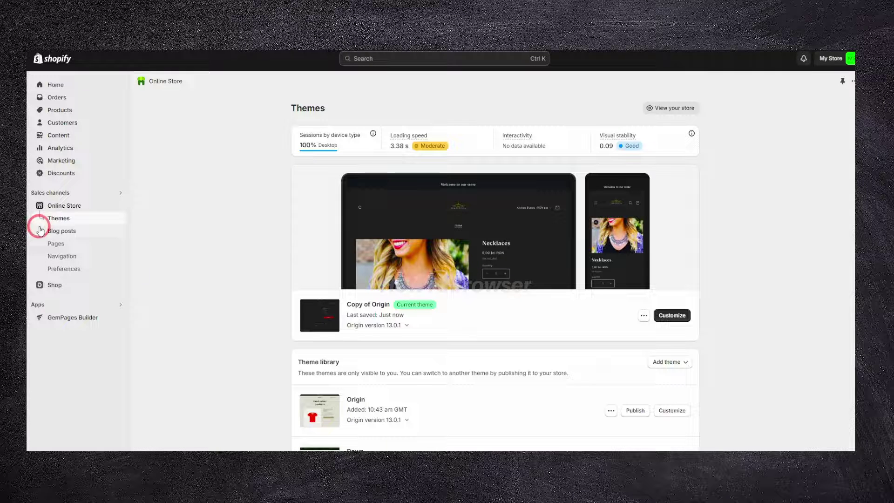
Open GemPages Builder, show Landing pages, and dismiss Assign products without changes
left_click(66, 317)
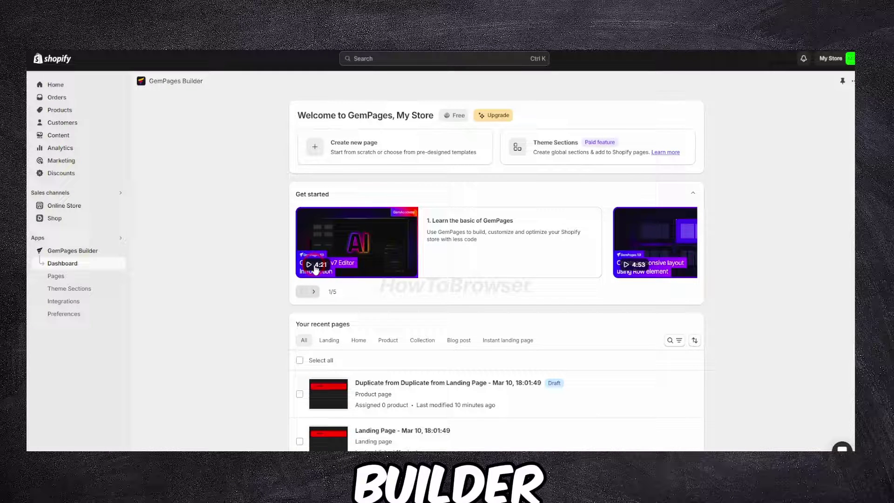
scroll(325, 281, "down", 2)
mouse_move(442, 304)
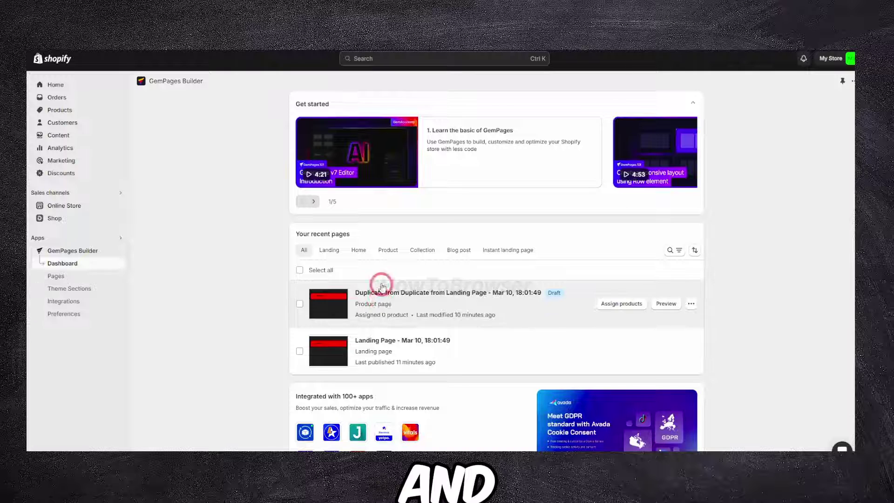
left_click(329, 252)
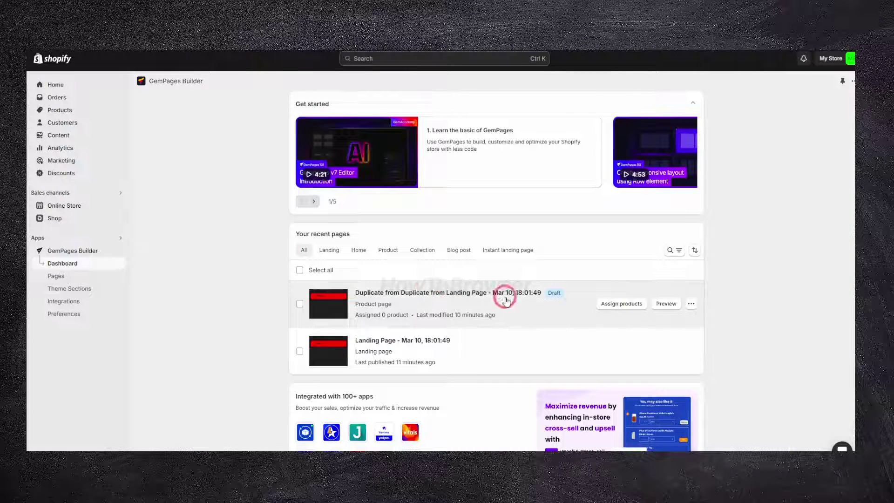
left_click(603, 304)
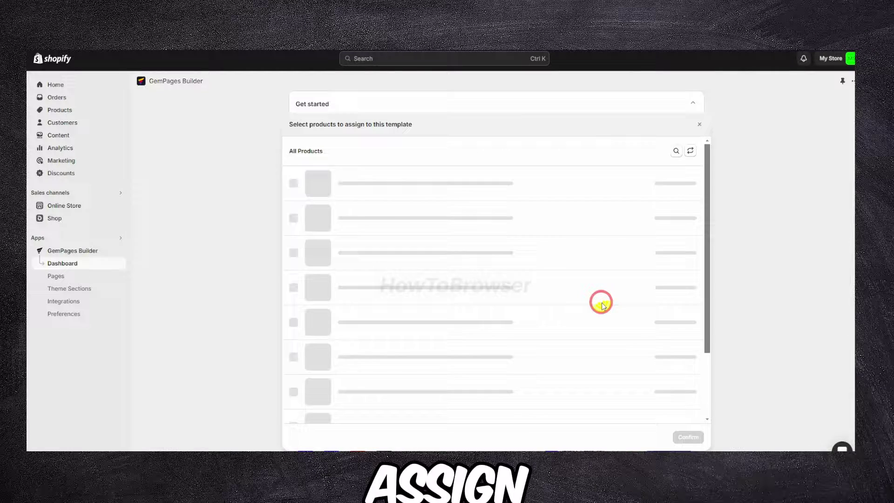
left_click(699, 124)
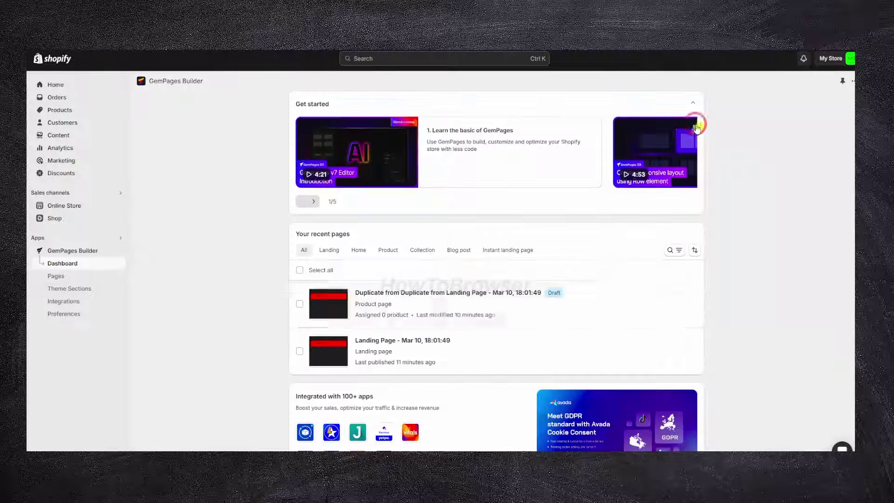
left_click(691, 304)
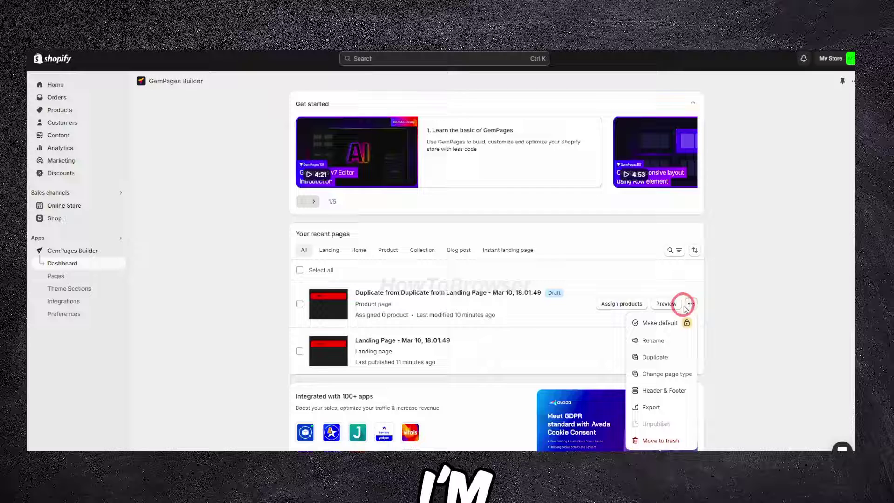
left_click(681, 323)
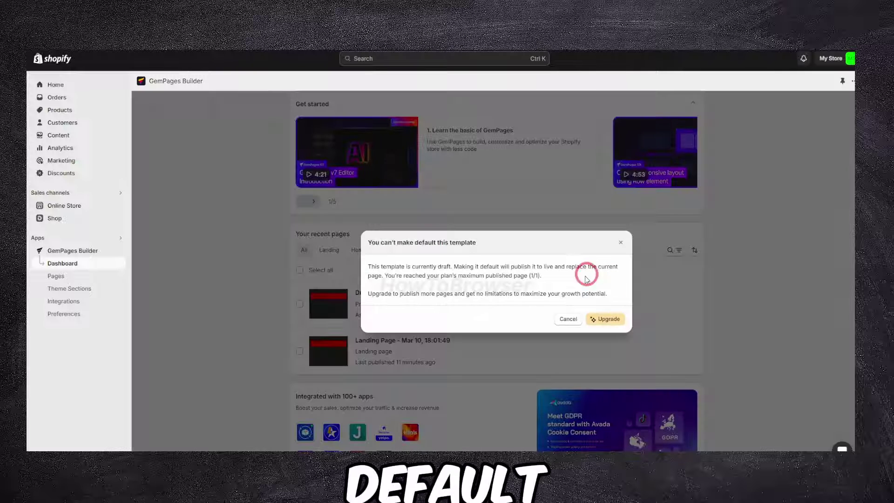
left_click(569, 317)
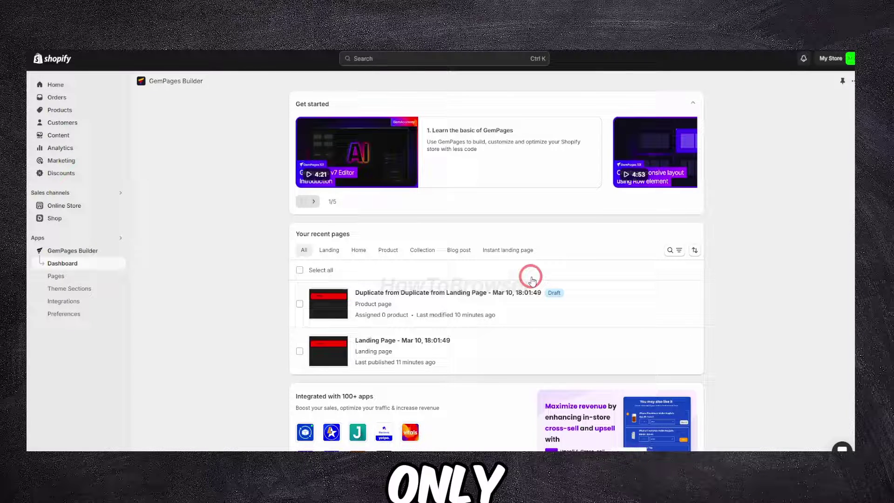
mouse_move(447, 303)
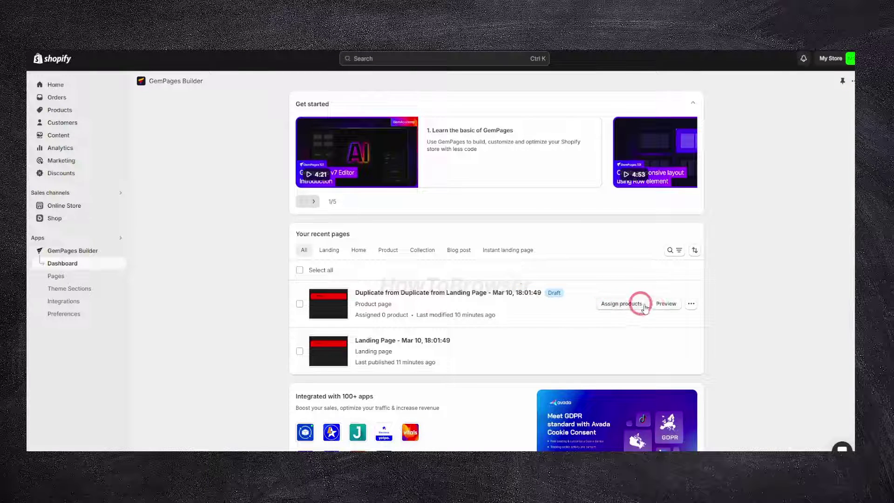
Move the draft duplicate page to trash and open the Landing Page's options
left_click(692, 305)
left_click(653, 441)
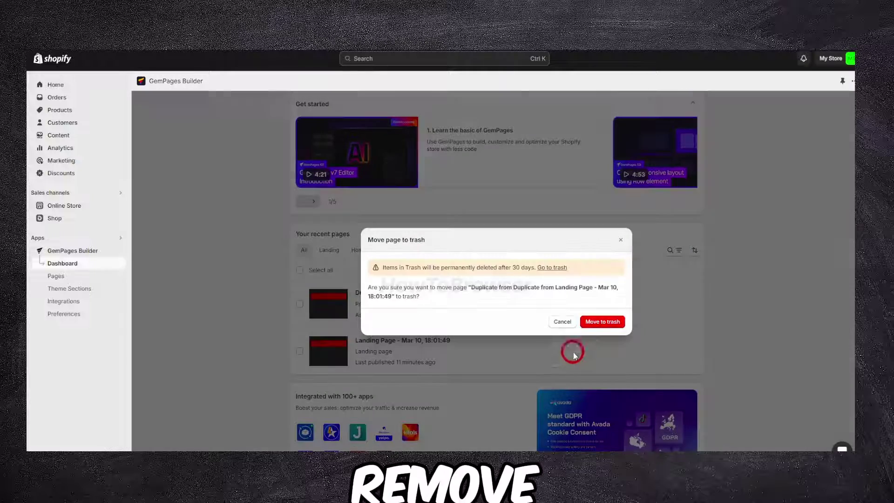
left_click(603, 320)
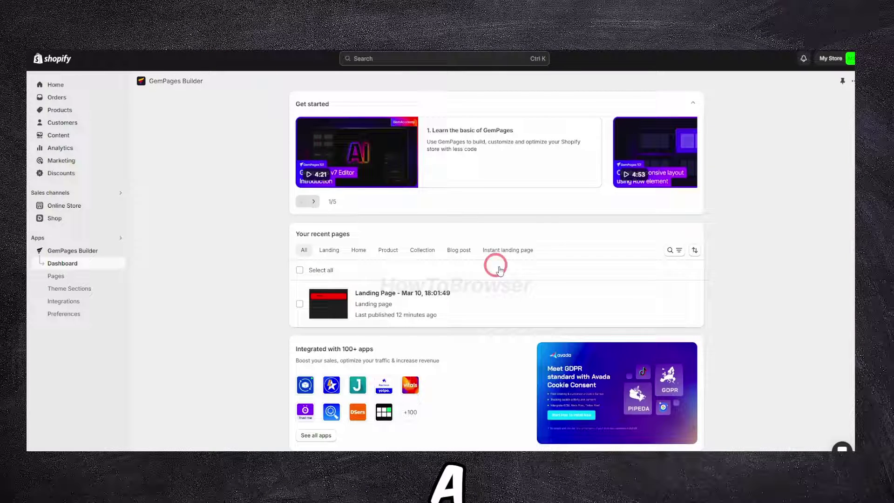
left_click(689, 304)
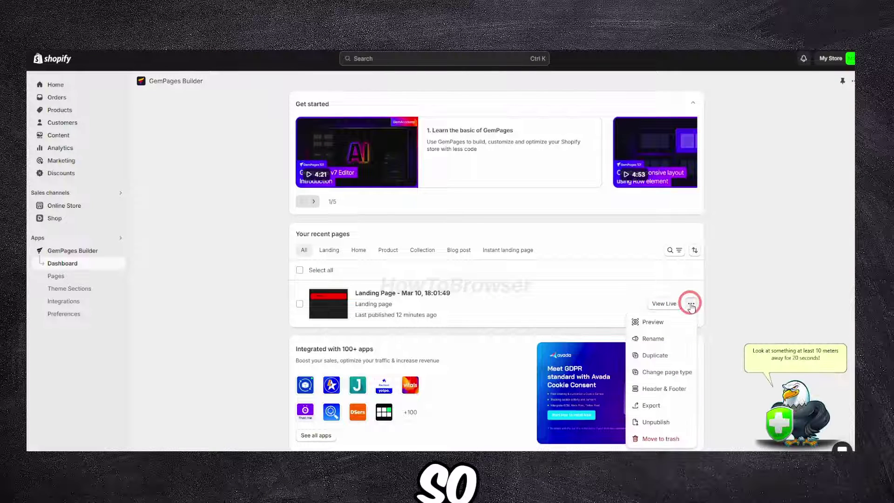
left_click(712, 304)
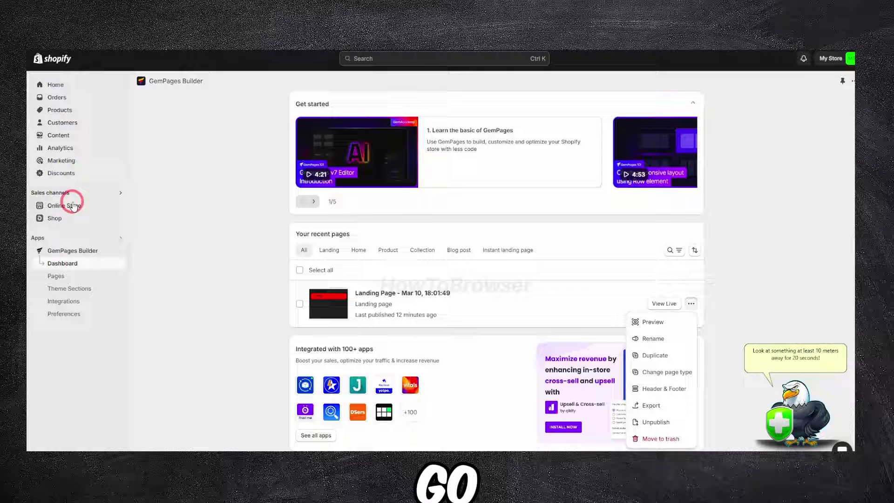
Go to Online Store > Pages in the Shopify sidebar
left_click(64, 205)
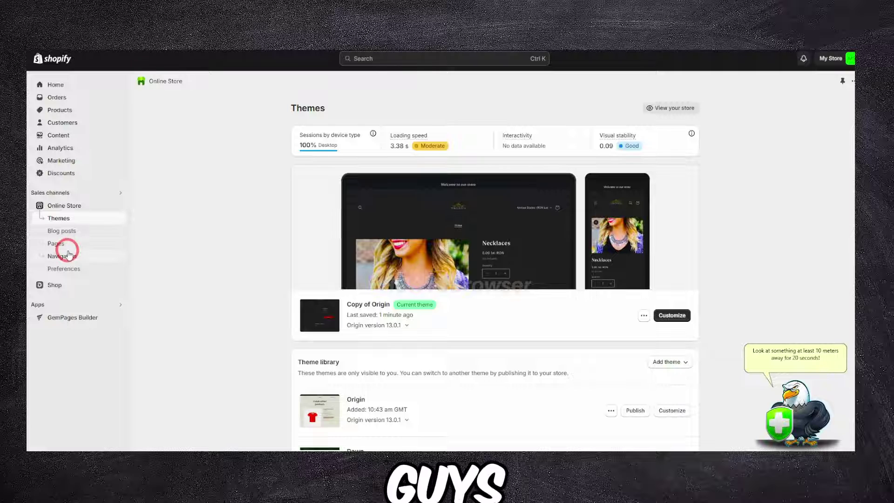
left_click(56, 243)
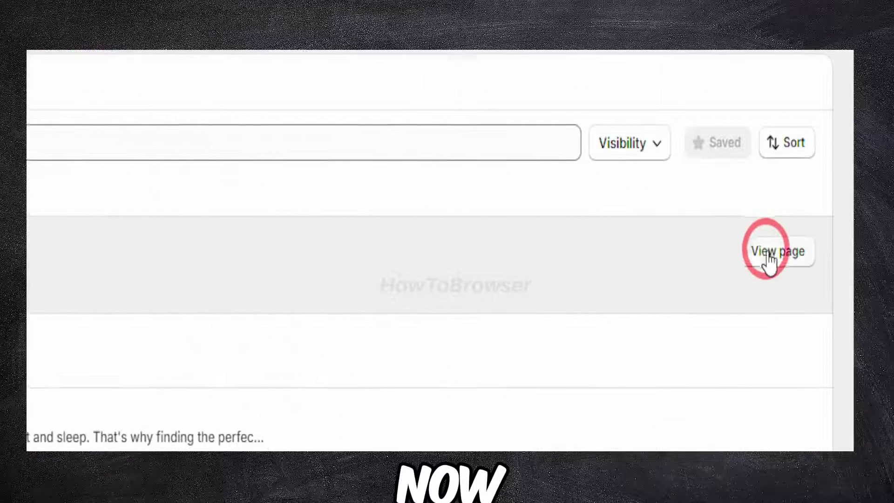
Repeat 'Design by GemPages' in the Landing Page content by copy-pasting, then save
left_click(755, 256)
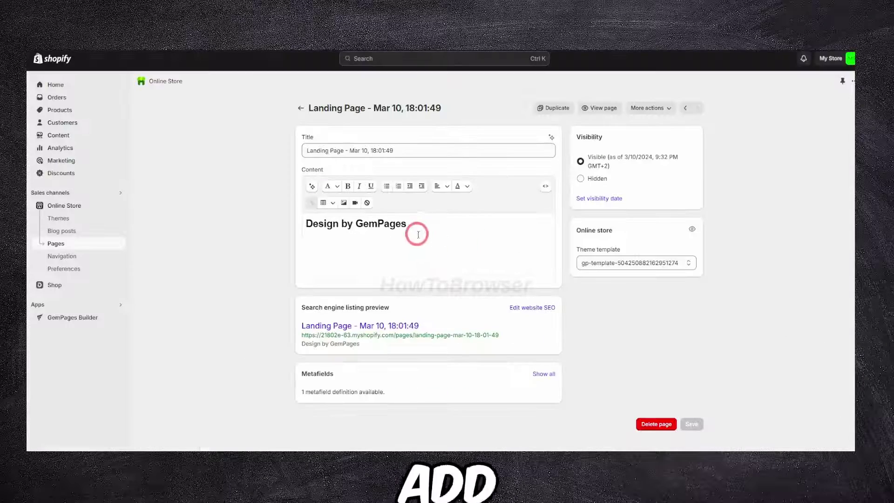
left_click(437, 238)
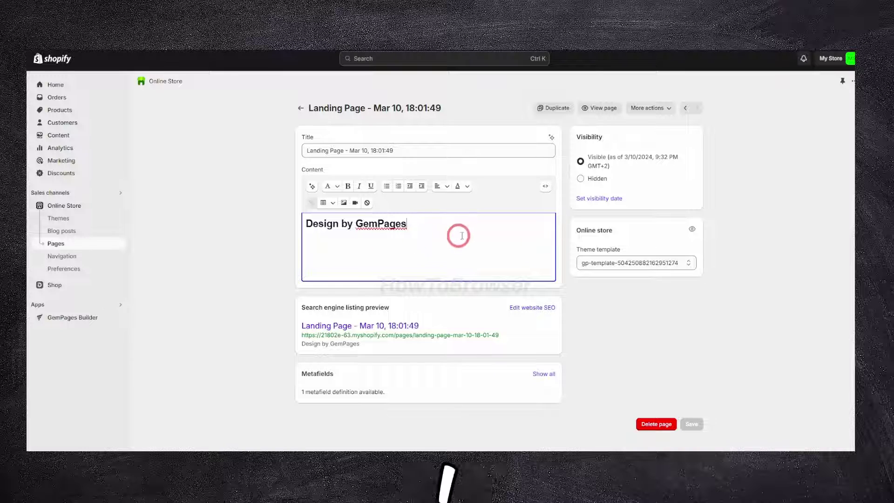
left_click_drag(442, 230, 289, 230)
key("ctrl+c")
key("Right")
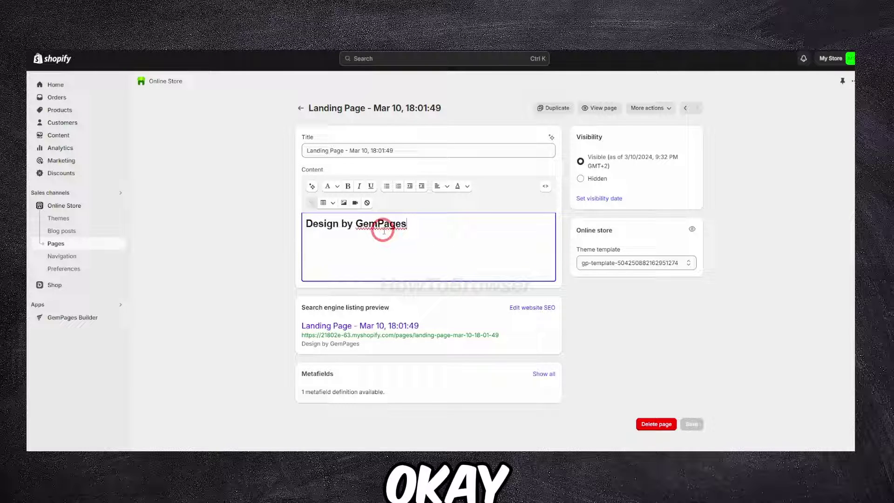
key("ctrl+v")
key("ctrl+v")
key("ctrl+v")
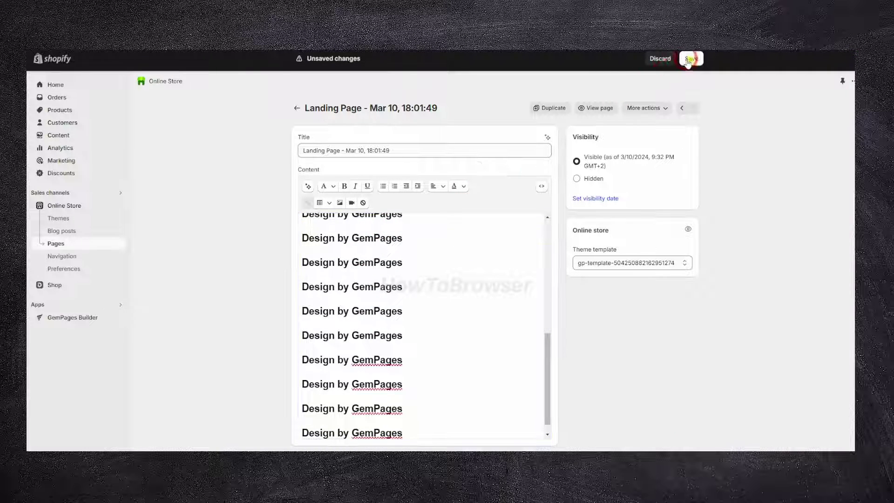
left_click(691, 58)
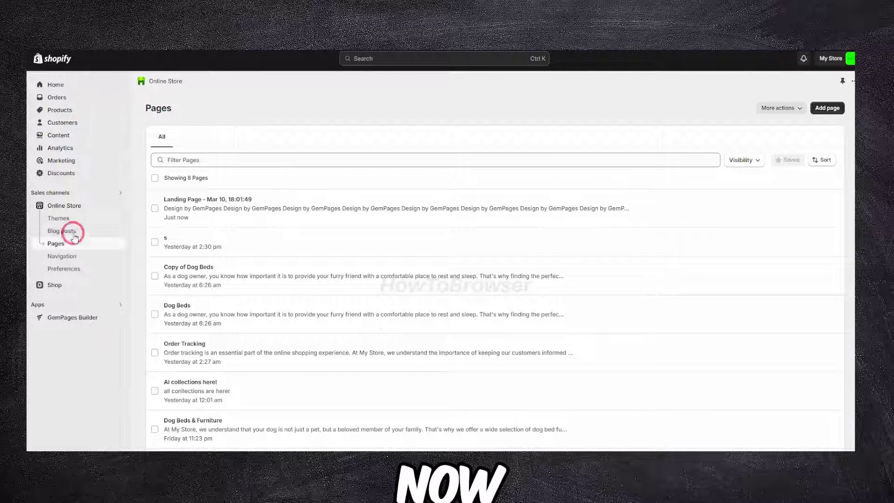
Add a 'landing' Main menu item linked to Landing Page, nest it under Home, and save
left_click(62, 256)
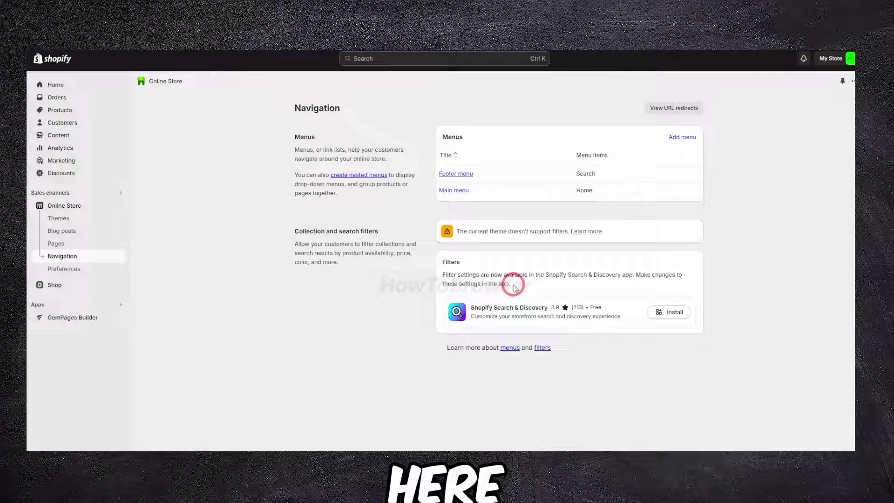
left_click(462, 191)
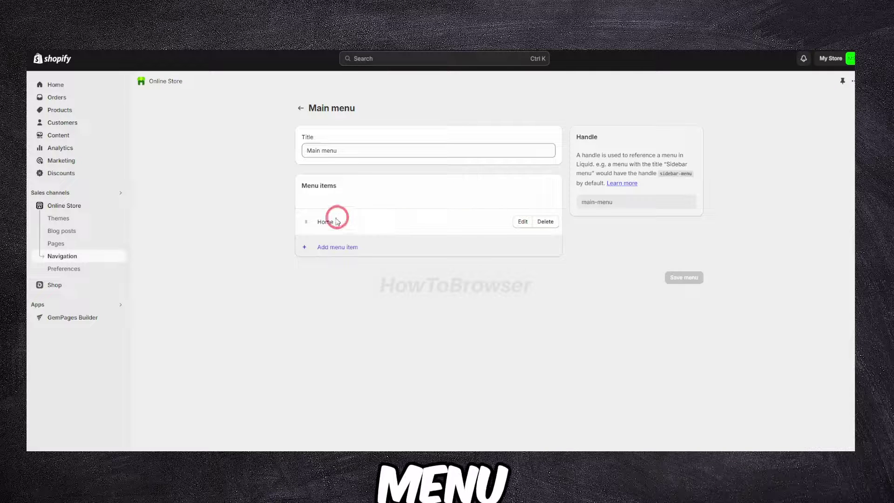
left_click(423, 244)
type("landing")
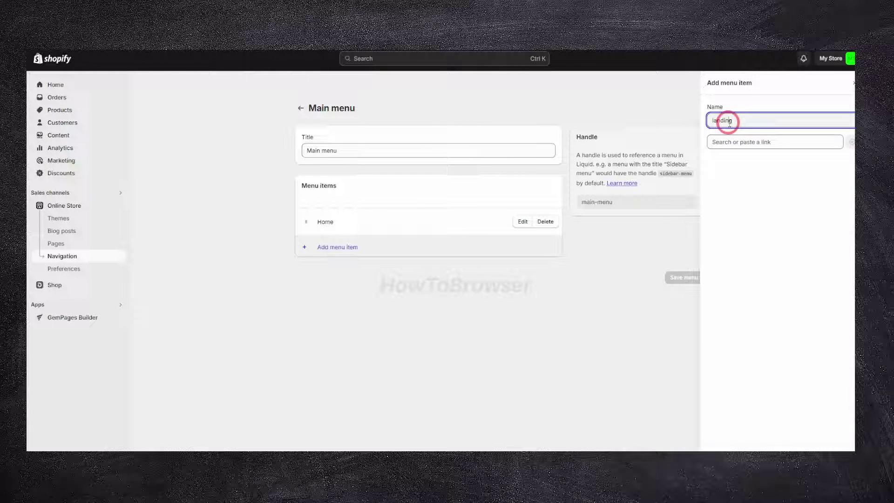
left_click(729, 142)
type("landing")
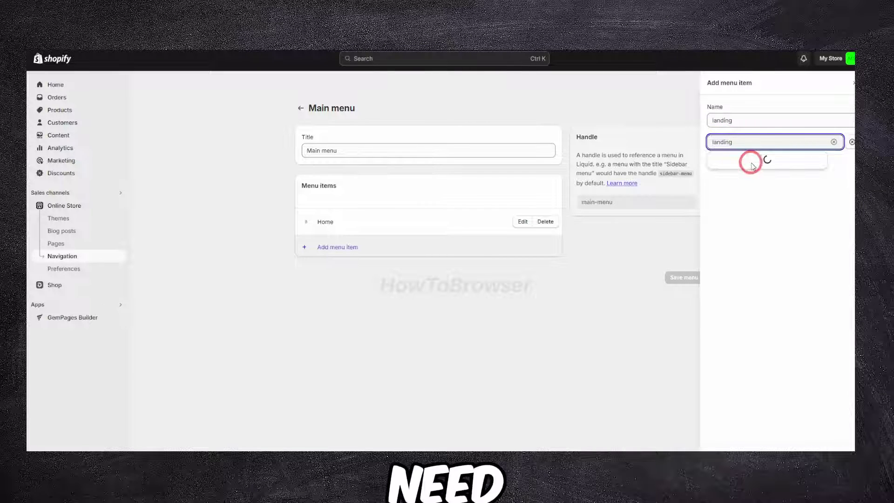
left_click(750, 178)
left_click(846, 445)
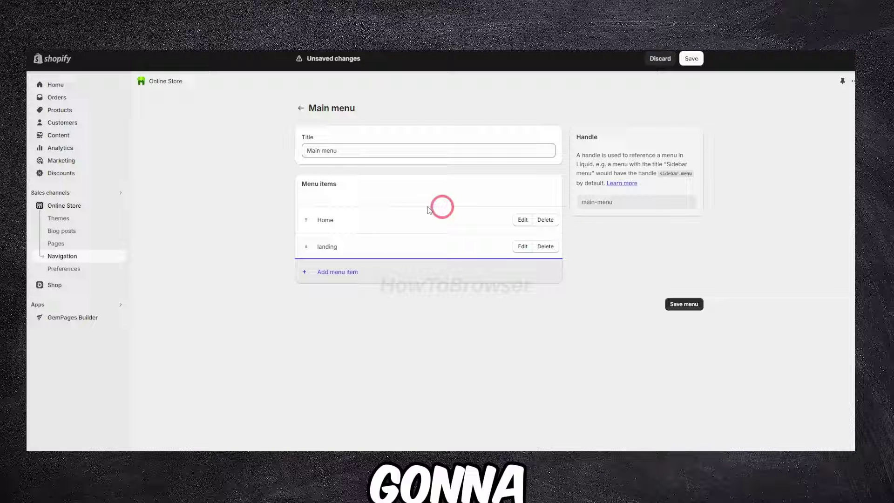
left_click_drag(305, 247, 326, 235)
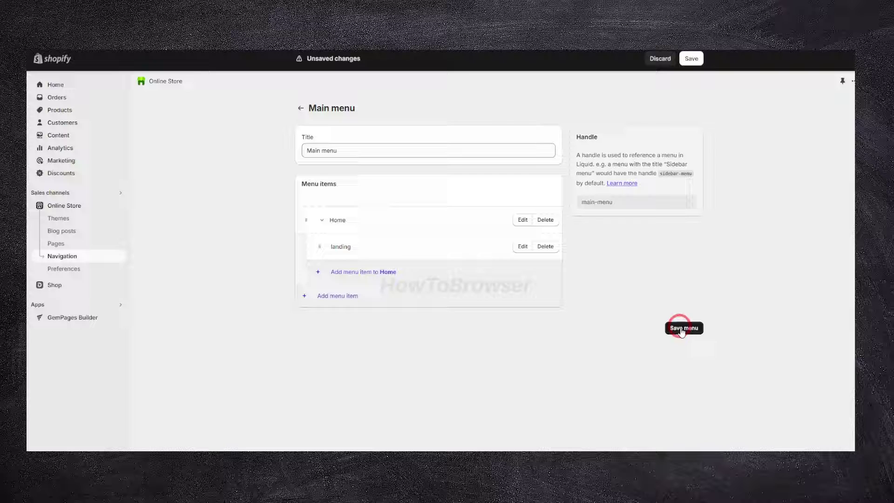
left_click(681, 331)
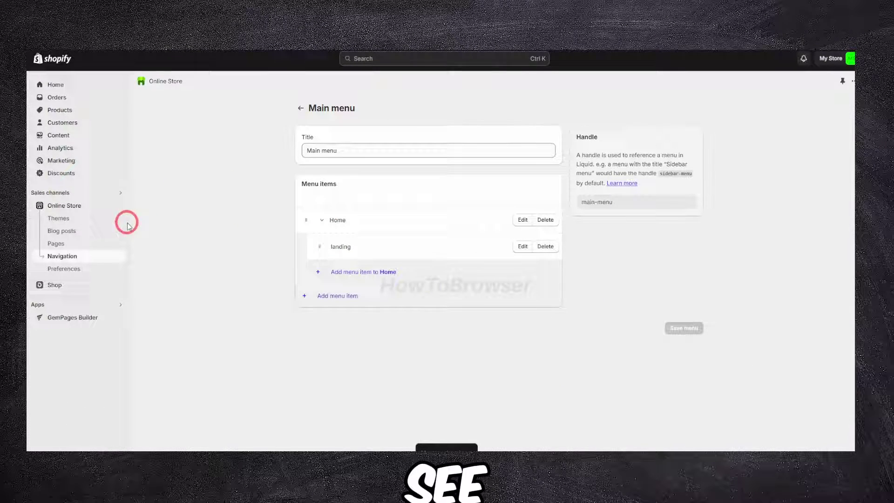
Open 'landing' from the storefront's Home dropdown, then return to GemPages Builder
left_click(118, 204)
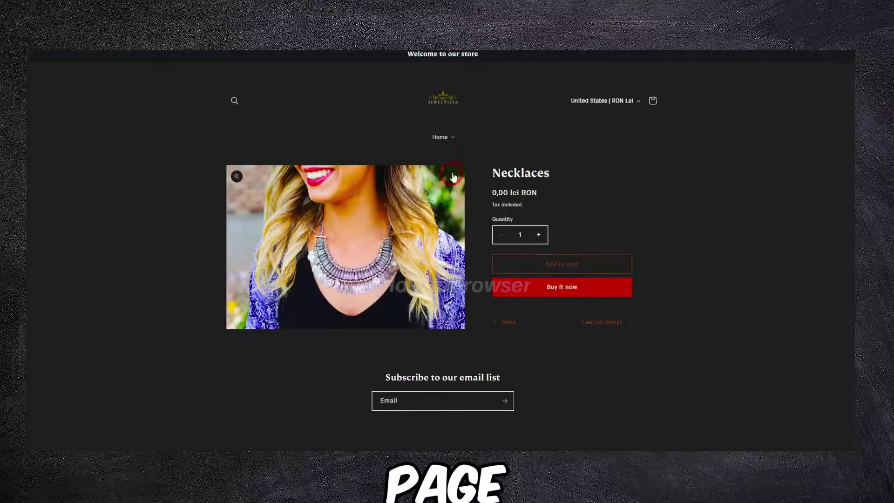
left_click(449, 139)
left_click(238, 169)
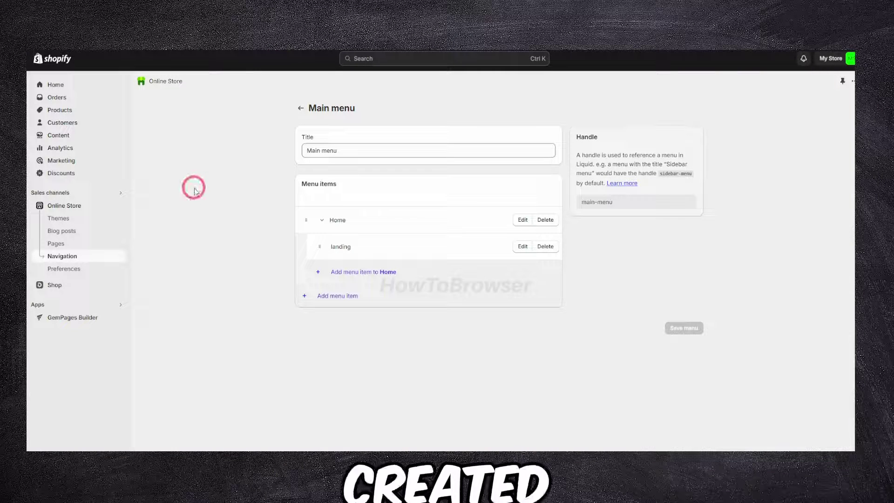
left_click(56, 218)
left_click(60, 315)
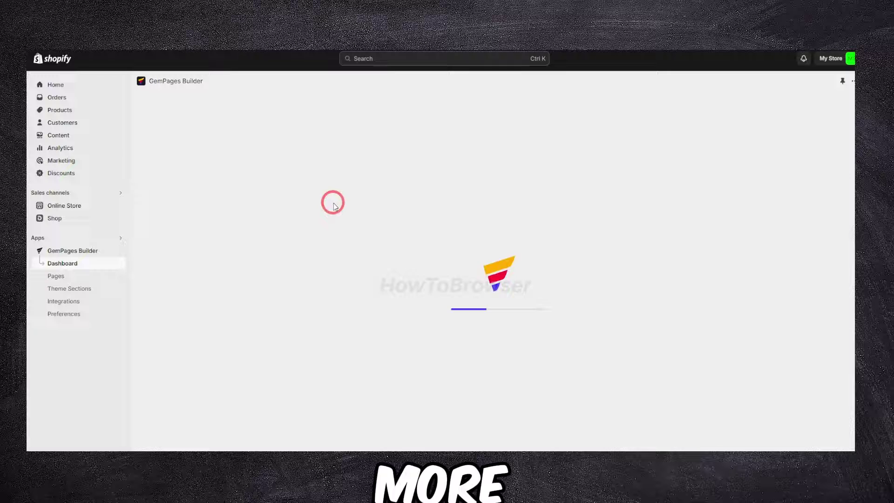
scroll(338, 197, "down", 2)
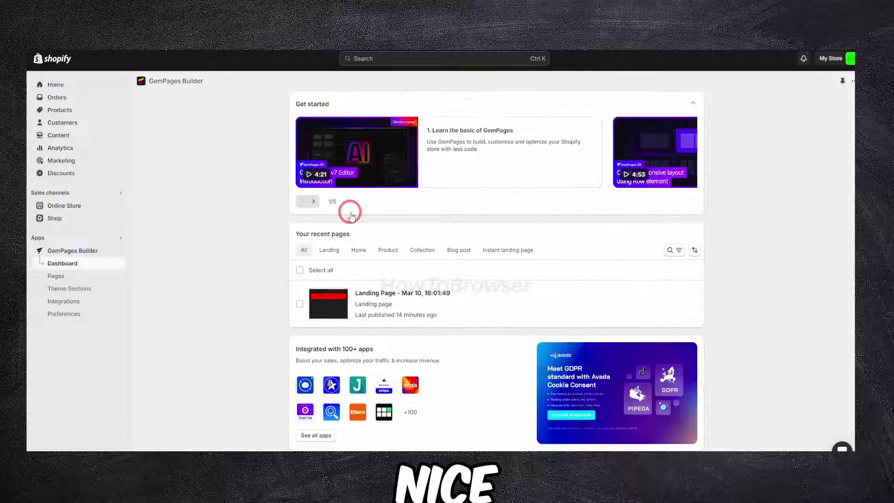
scroll(404, 224, "up", 1)
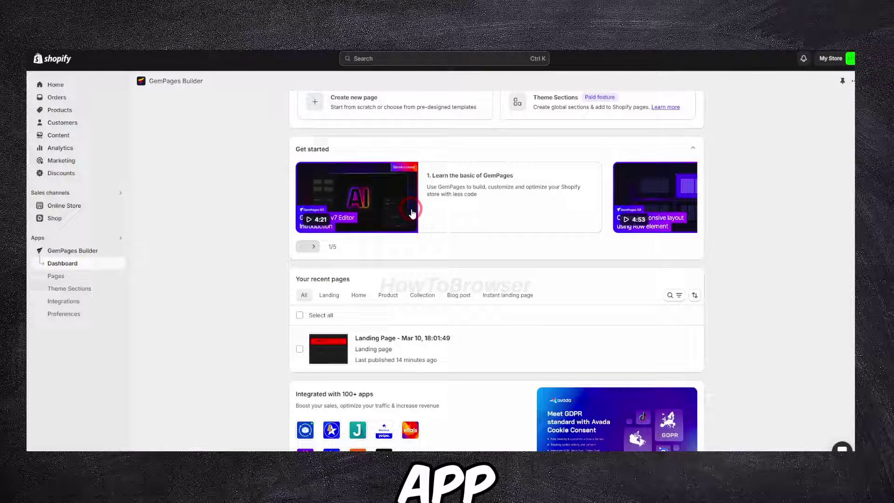
Browse recent pages under the Product, Collection and Blog post tabs
left_click(329, 295)
left_click(388, 295)
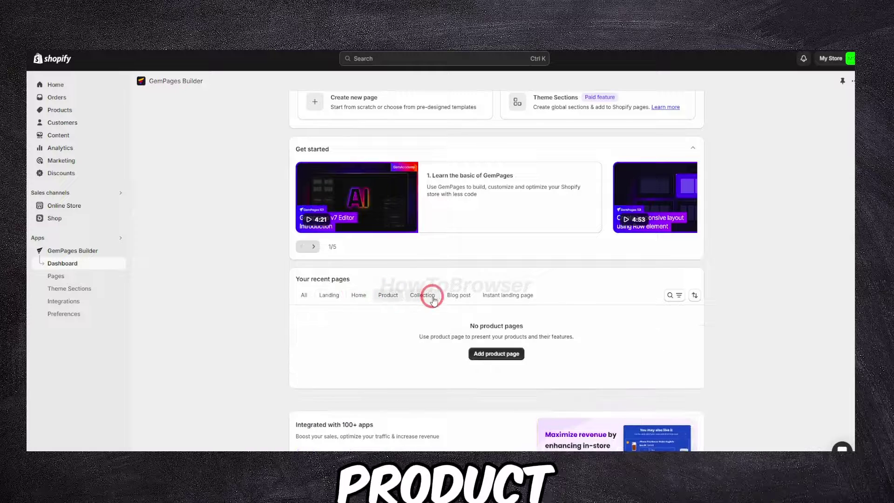
left_click(450, 297)
scroll(482, 224, "up", 1)
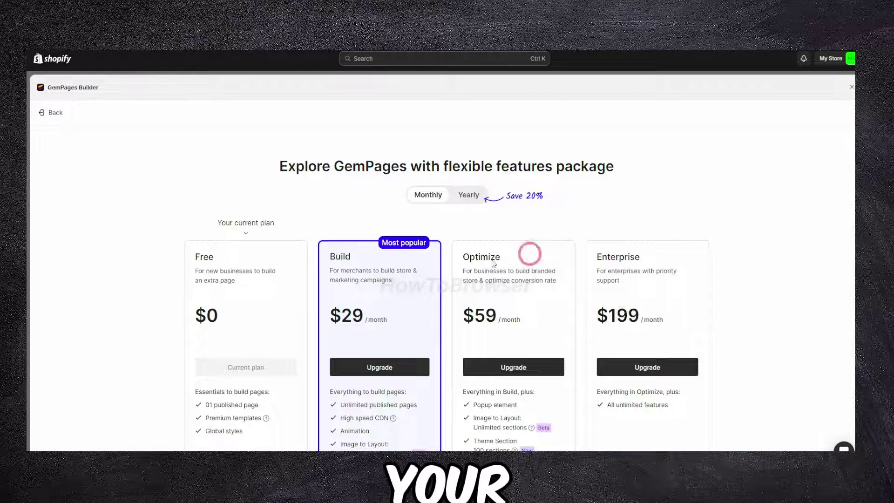
scroll(379, 265, "down", 1)
scroll(342, 254, "down", 1)
scroll(356, 274, "down", 2)
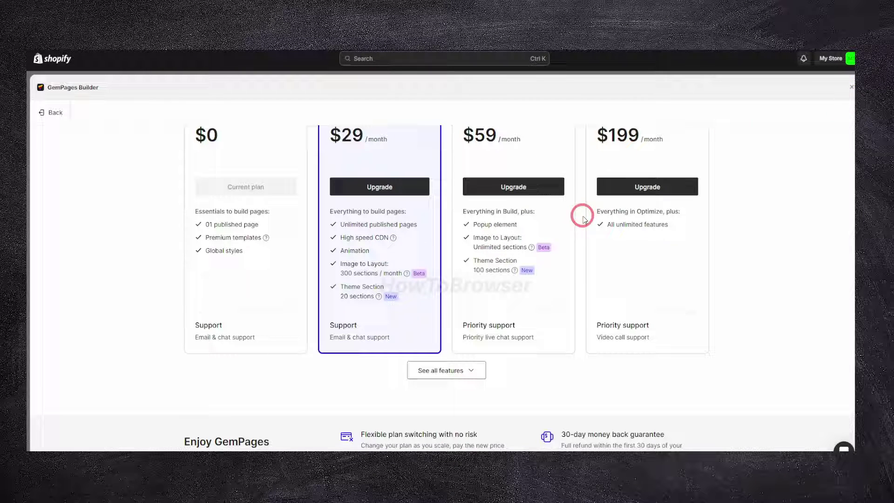
Leave the pricing plans and go back to the GemPages dashboard
left_click(62, 113)
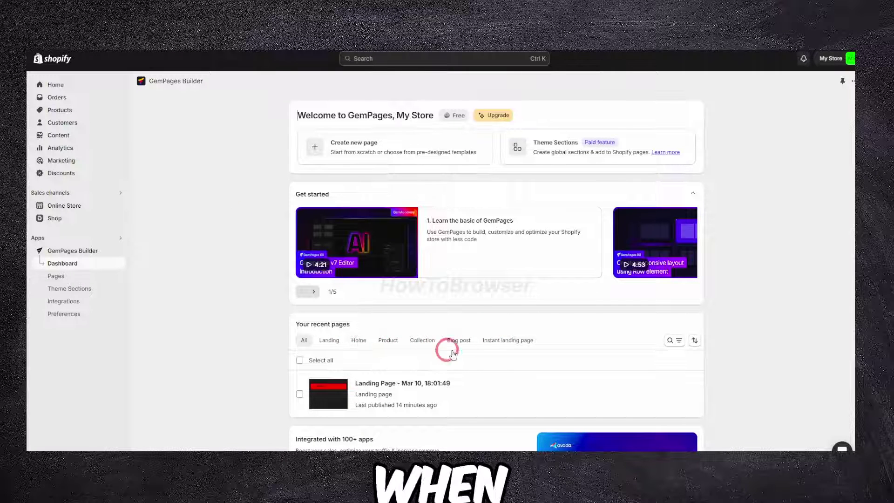
Cycle through the recent-page type tabs and settle on the Landing filter
left_click(356, 340)
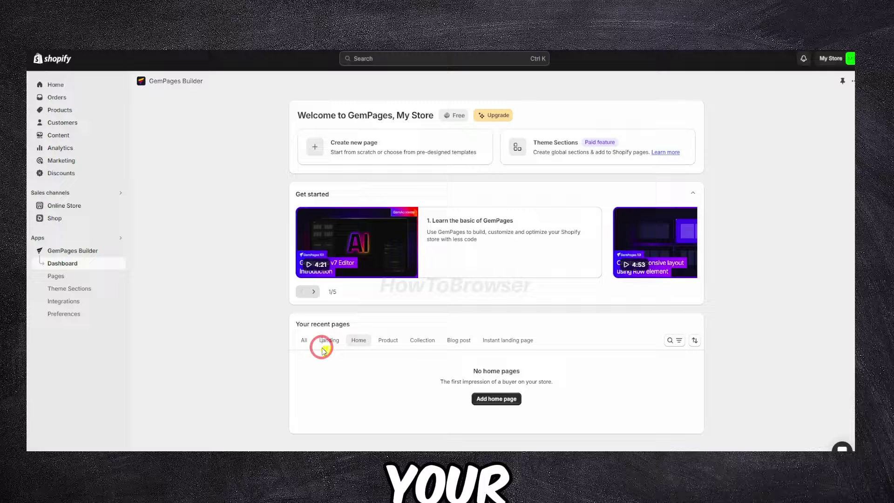
left_click(489, 341)
left_click(460, 340)
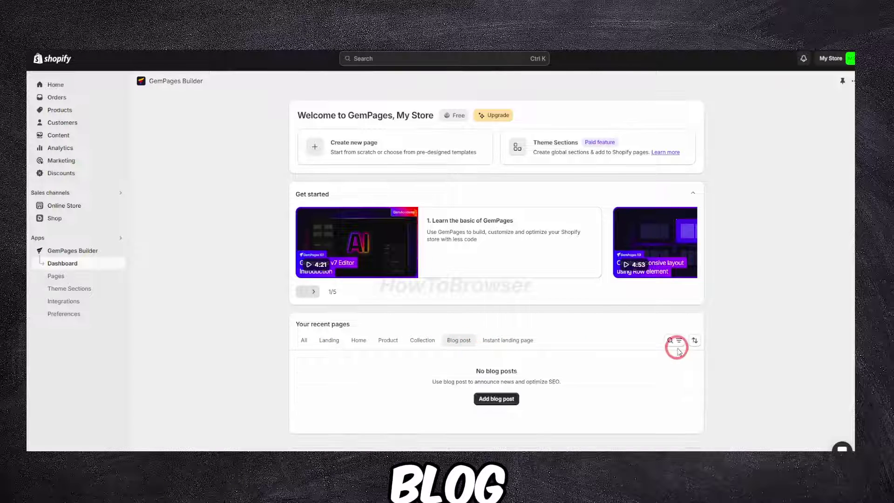
left_click(385, 341)
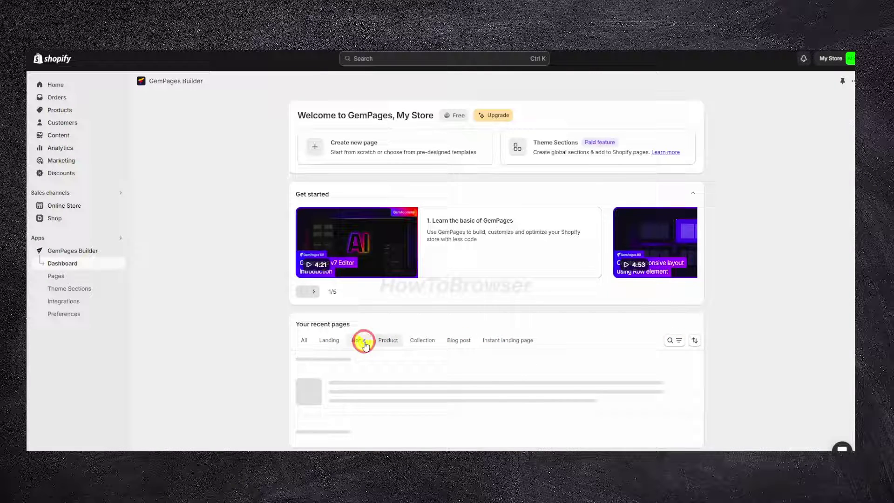
left_click(358, 340)
left_click(329, 340)
Open and close the Landing Page's options menu, leaving it published
left_click(691, 394)
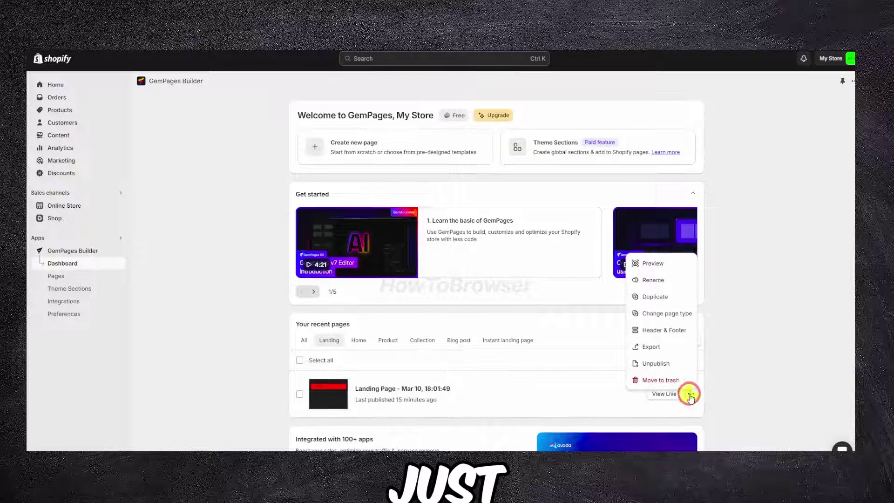
left_click(691, 393)
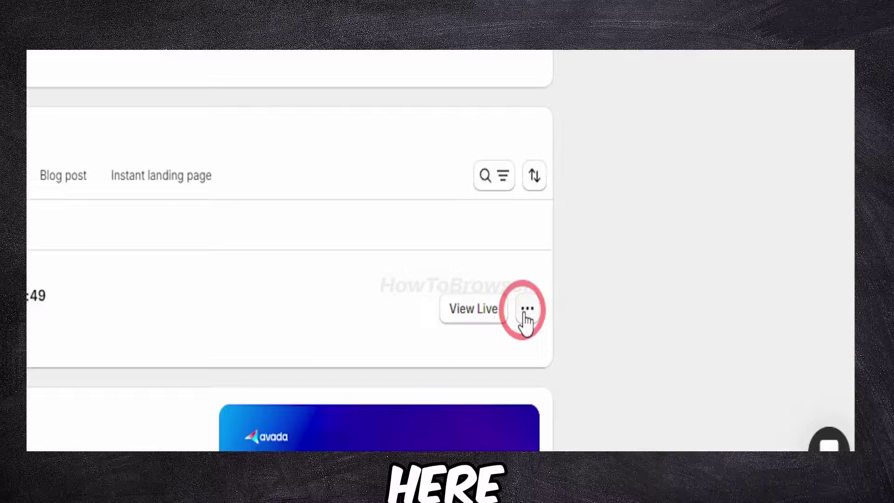
left_click(690, 393)
left_click(575, 256)
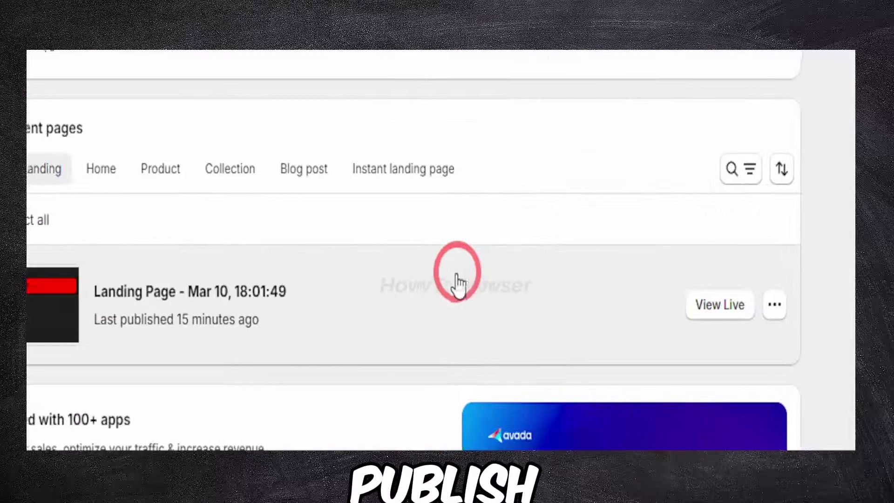